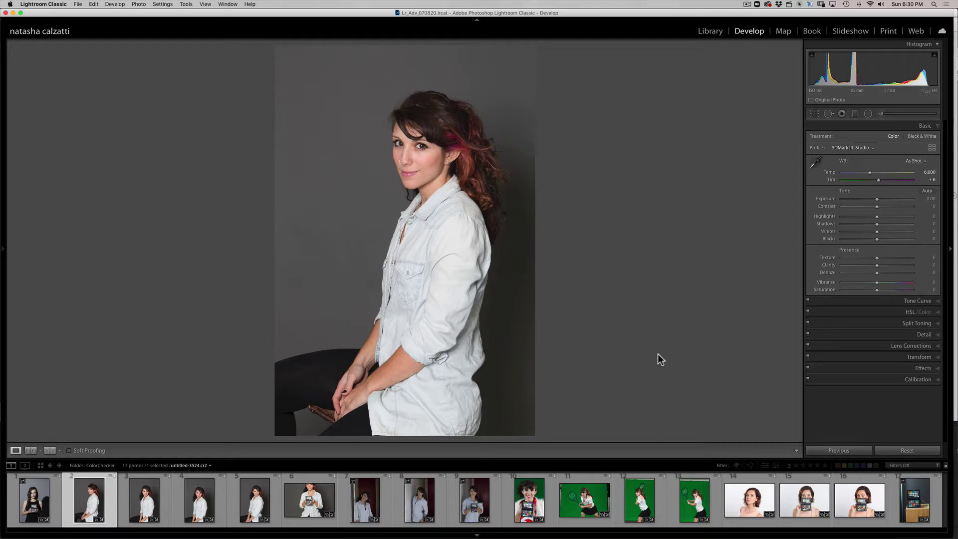
Reveal the navigator, presets and history panels and keep the 5DMark III_Studio profile.
click(4, 249)
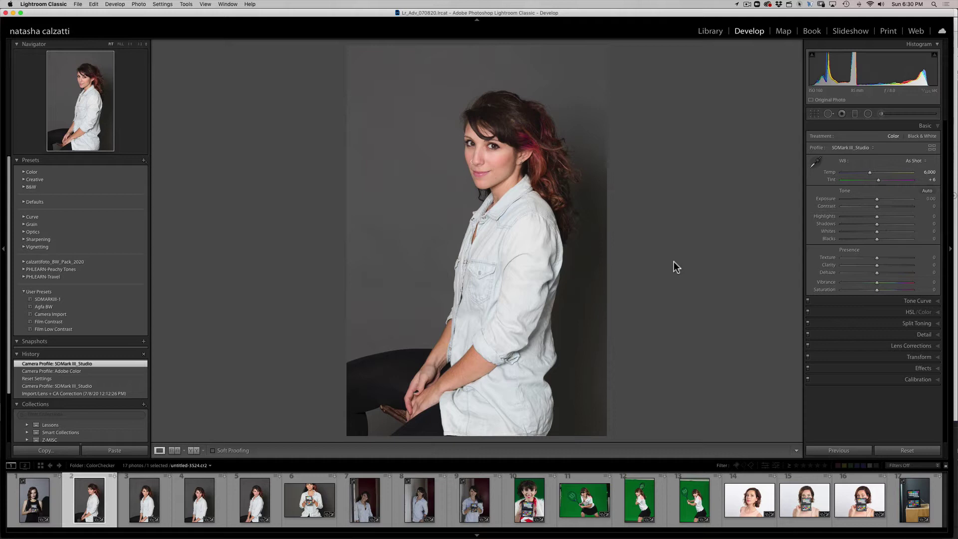
click(860, 149)
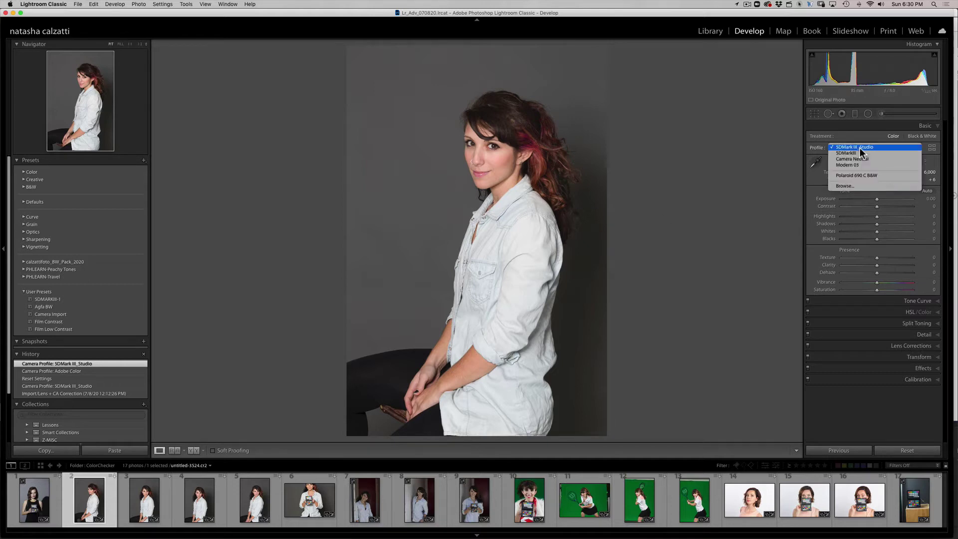
click(860, 148)
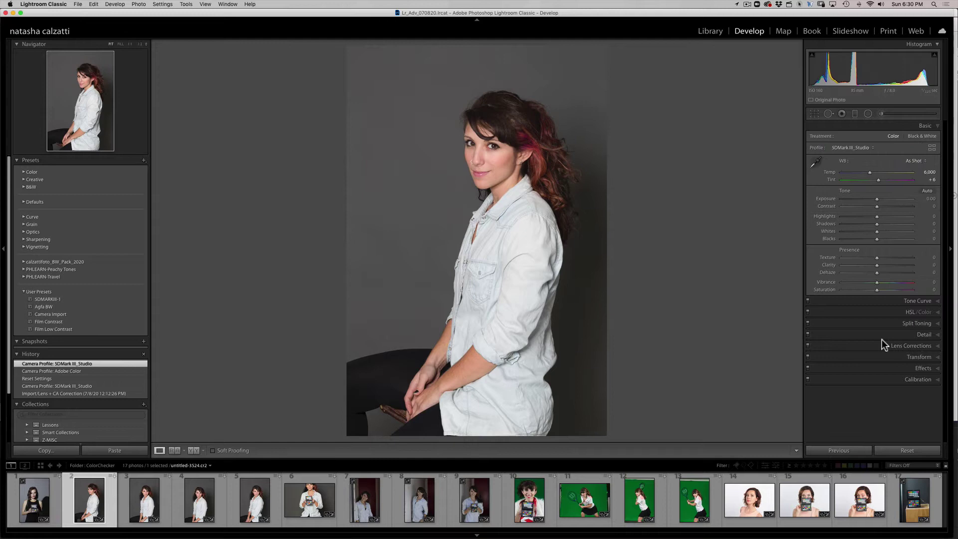
click(924, 334)
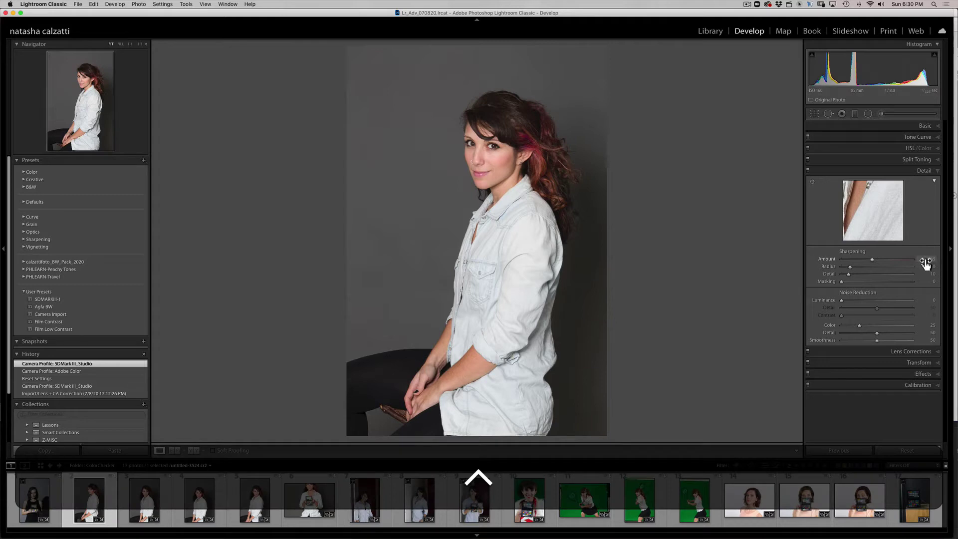
click(799, 4)
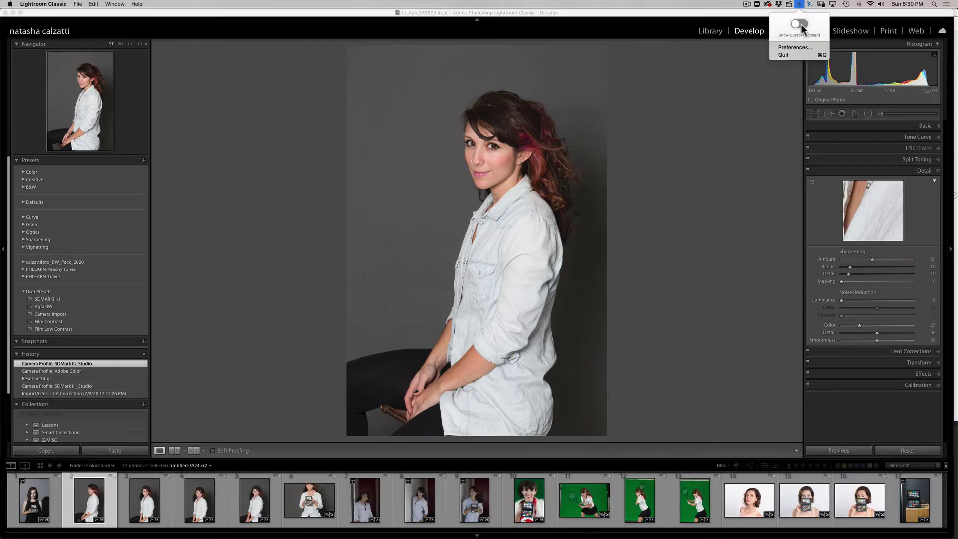
click(799, 25)
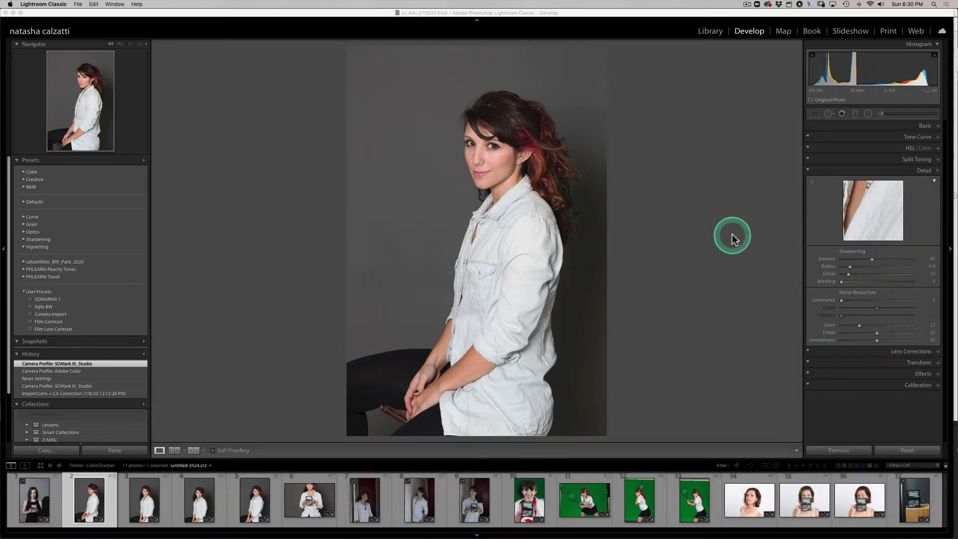
click(907, 355)
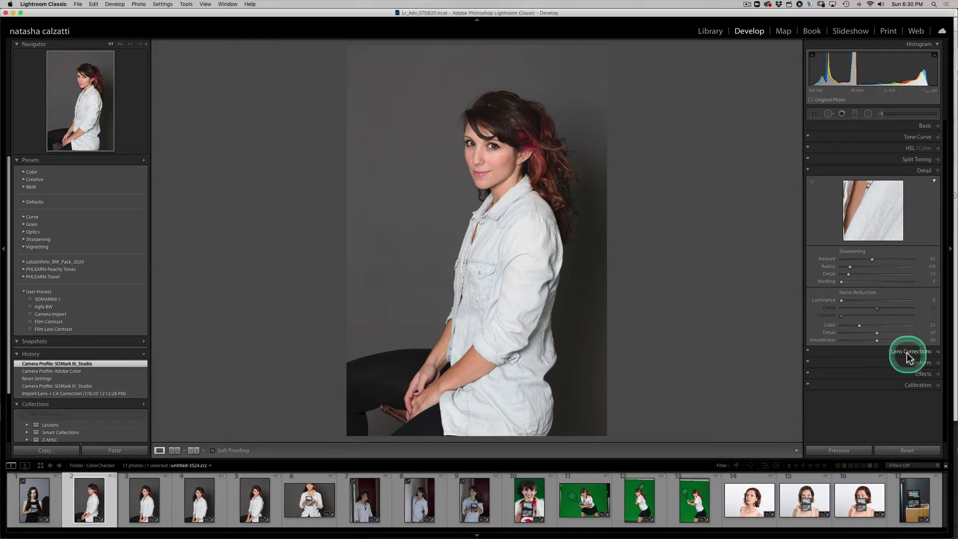
click(906, 355)
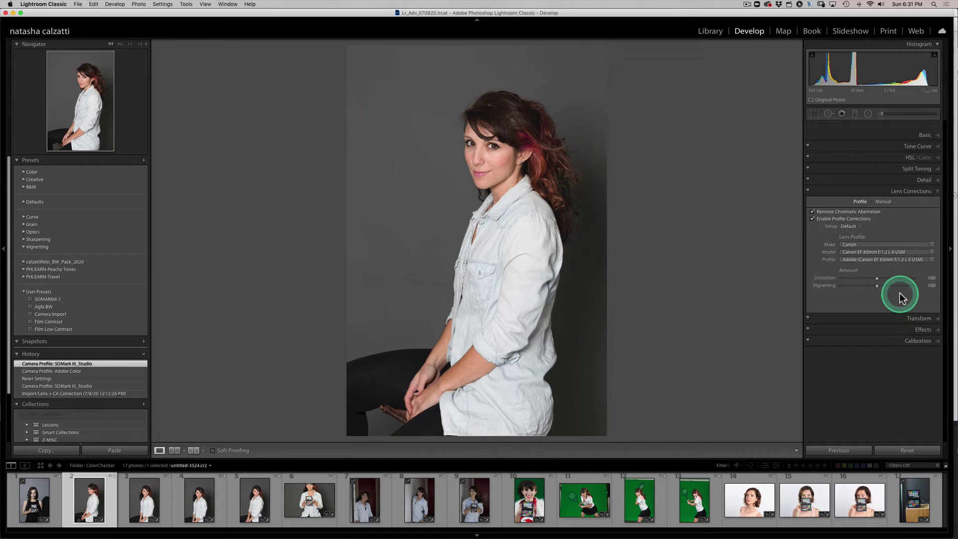
click(925, 126)
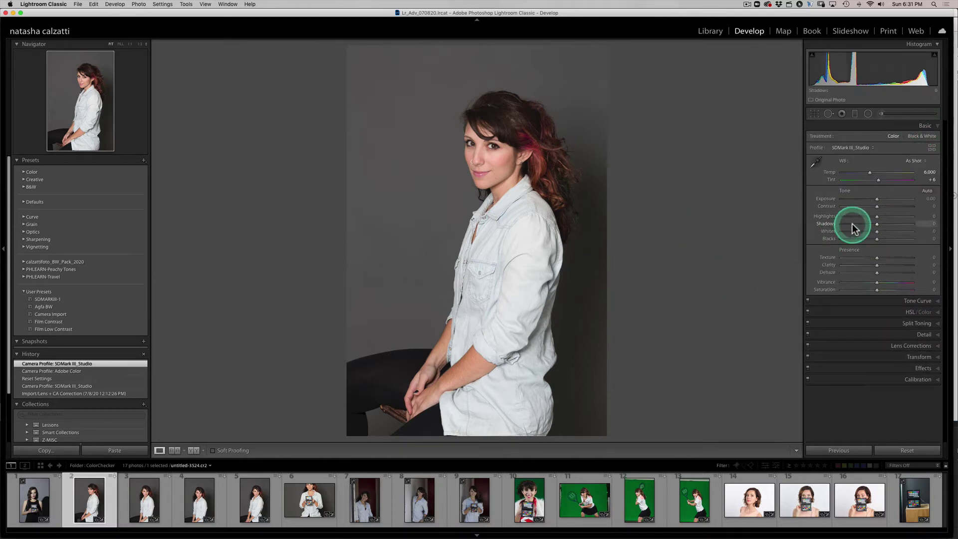
In the Basic panel, lower Highlights to about −25 and Saturation to −7.
drag(877, 220, 867, 219)
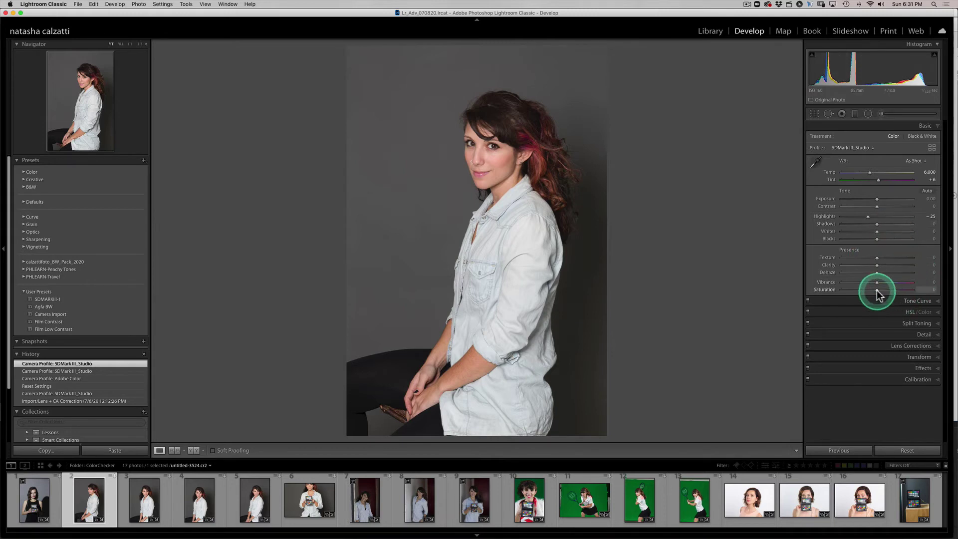
drag(876, 290, 874, 290)
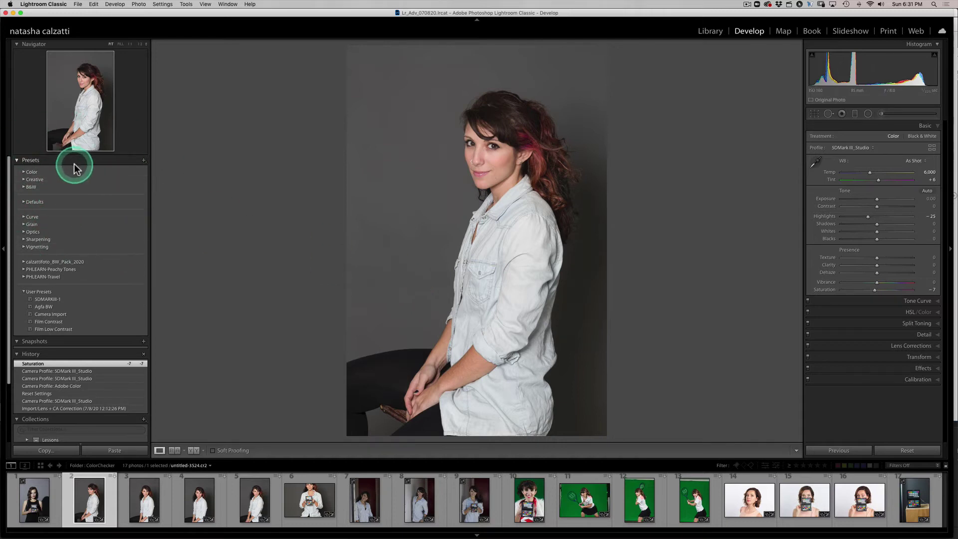
Start a new develop preset named '5D Mark III - Master'.
click(144, 161)
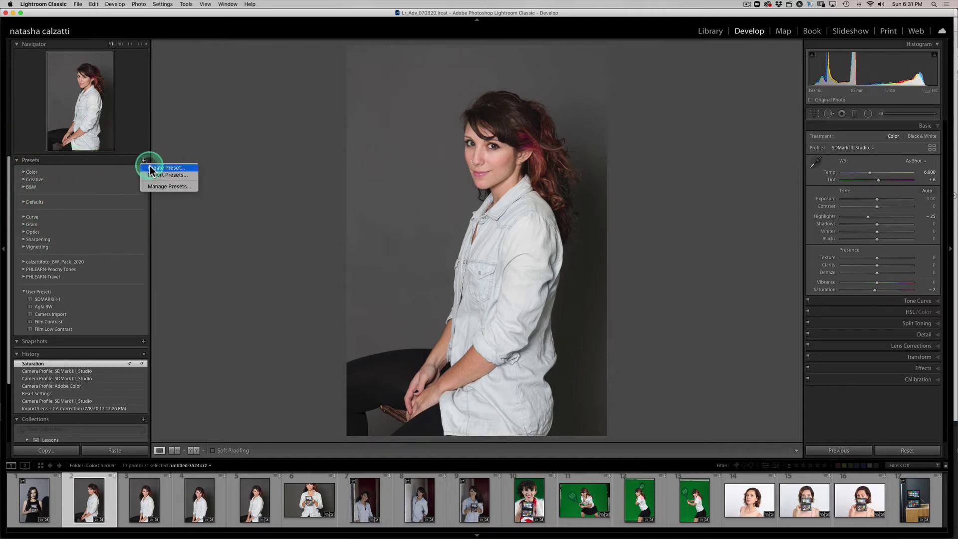
click(165, 167)
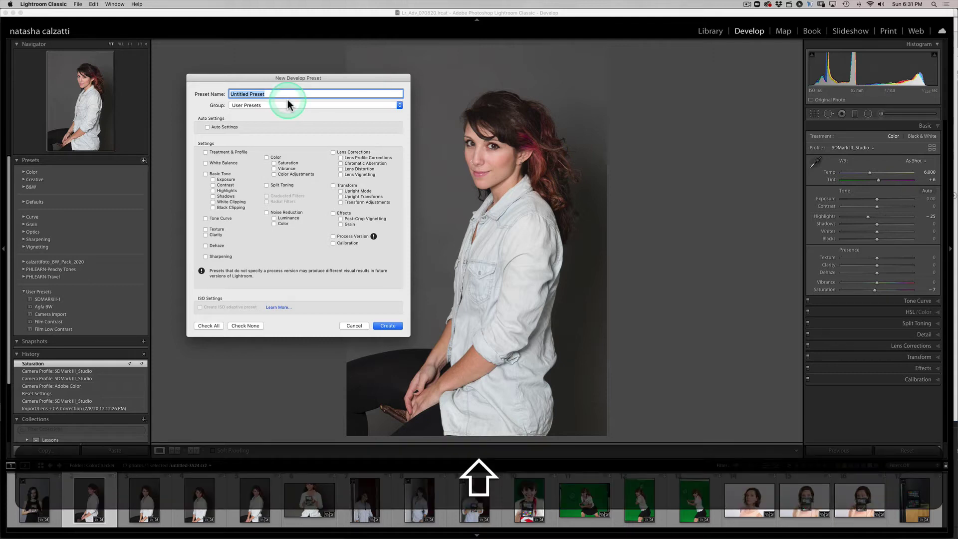
text(5D)
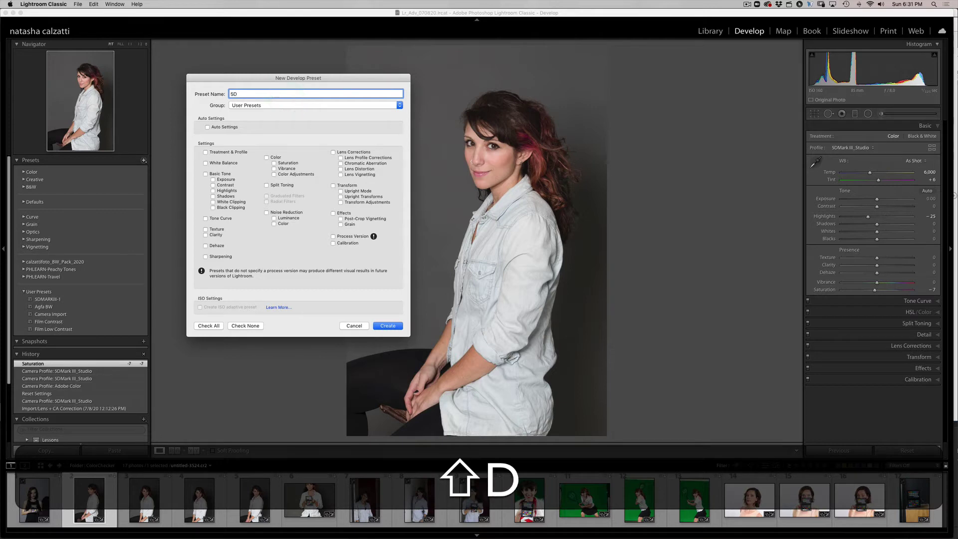
text( Mark )
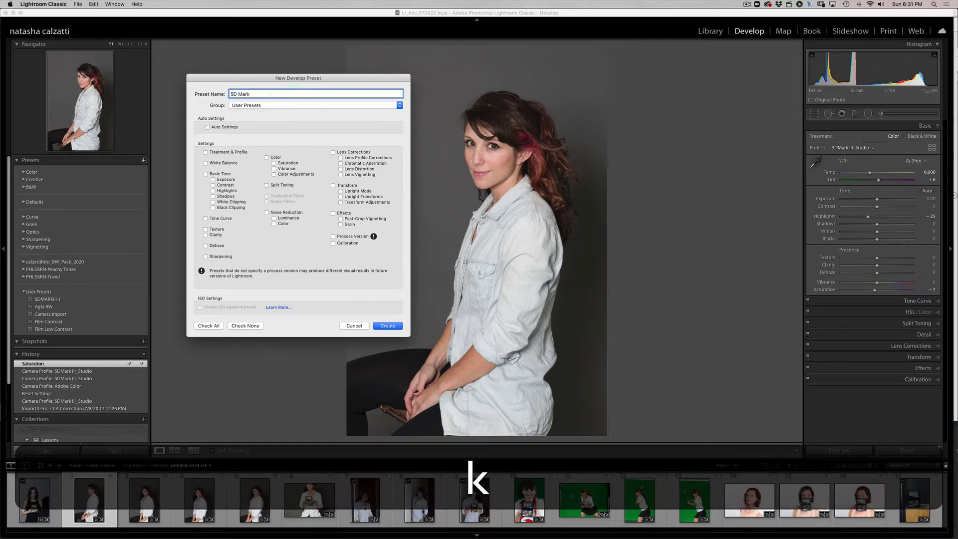
text(III)
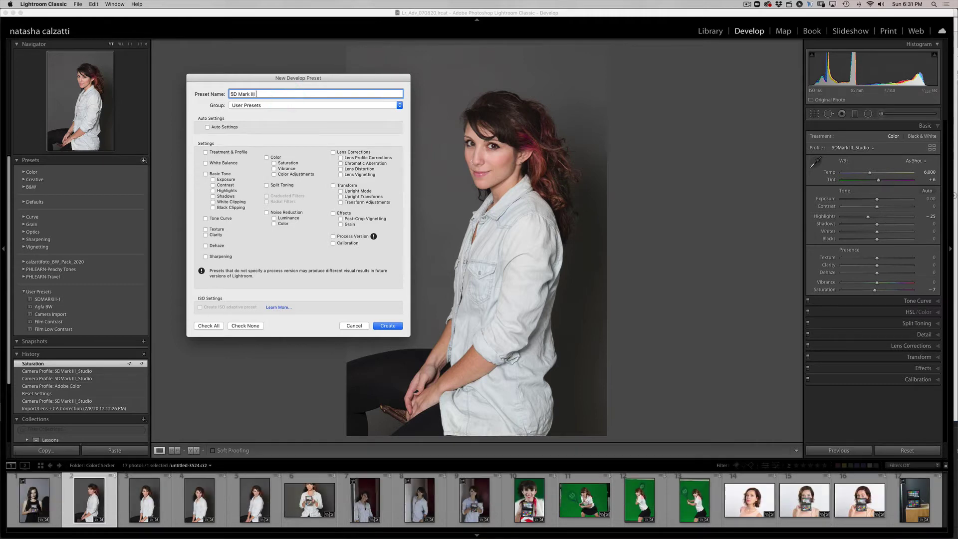
text( - Mas)
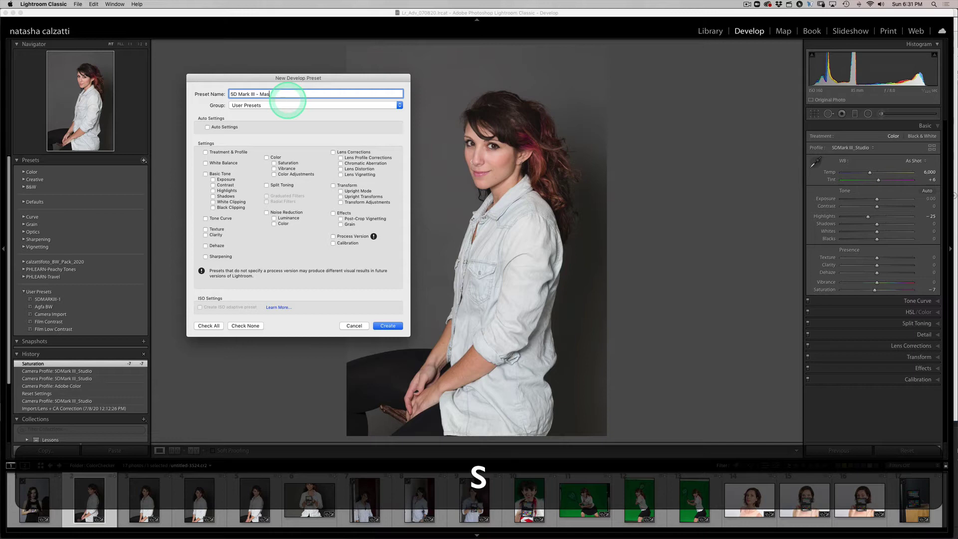
text(ter)
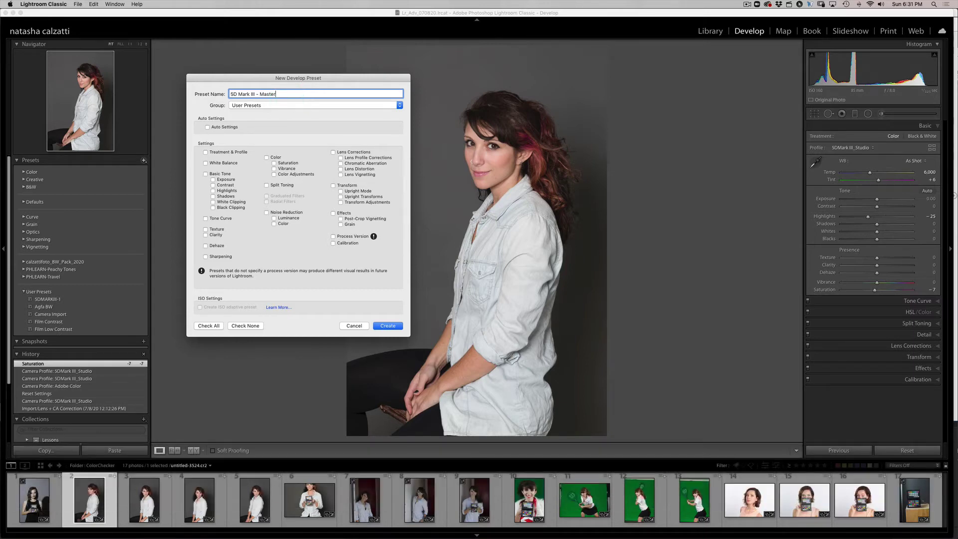
Create the preset with only Treatment & Profile, Highlights, Saturation, Sharpening, Lens Profile and Chromatic Aberration ticked.
click(240, 328)
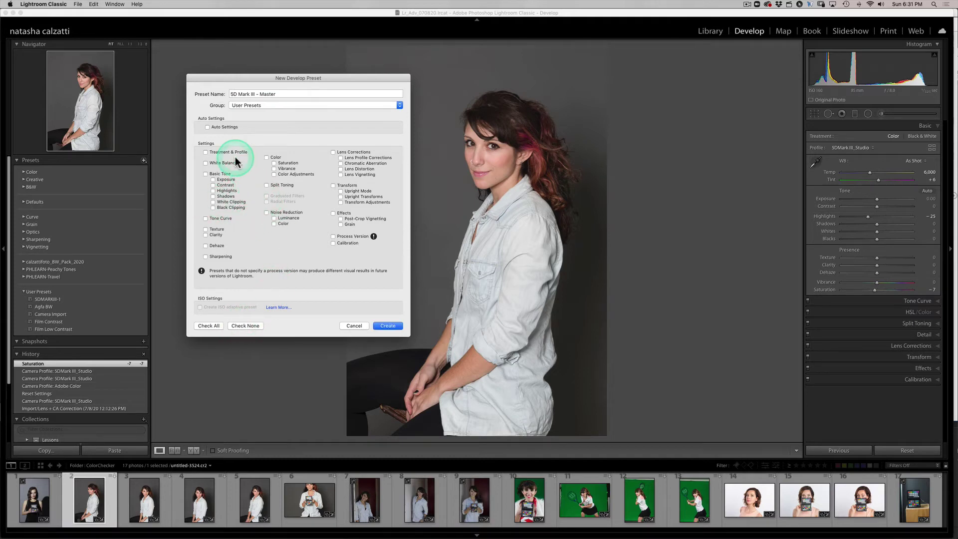
click(206, 153)
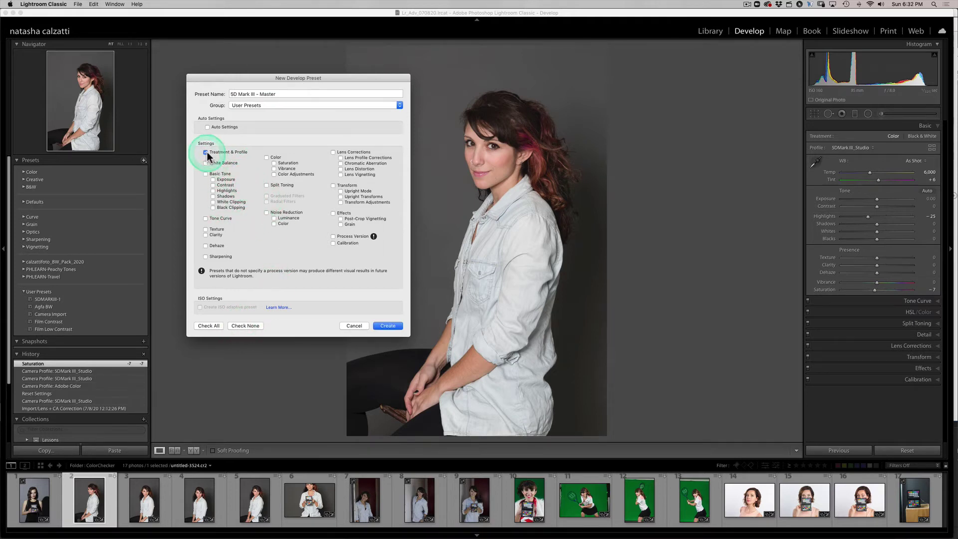
click(220, 192)
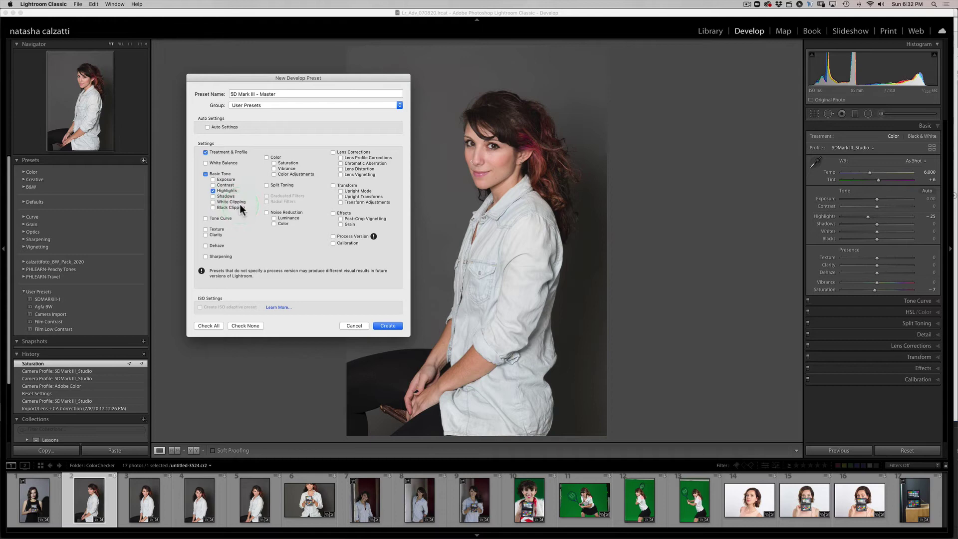
click(275, 163)
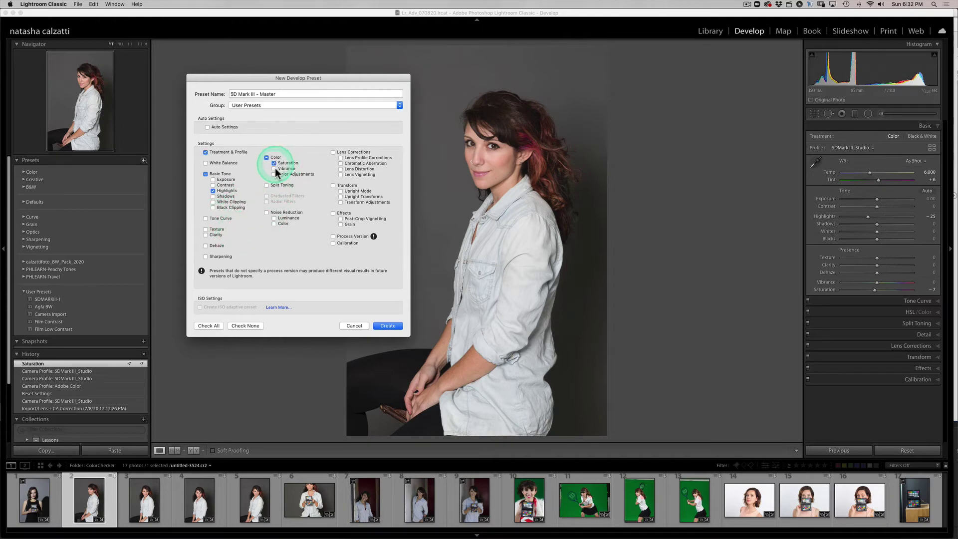
click(210, 256)
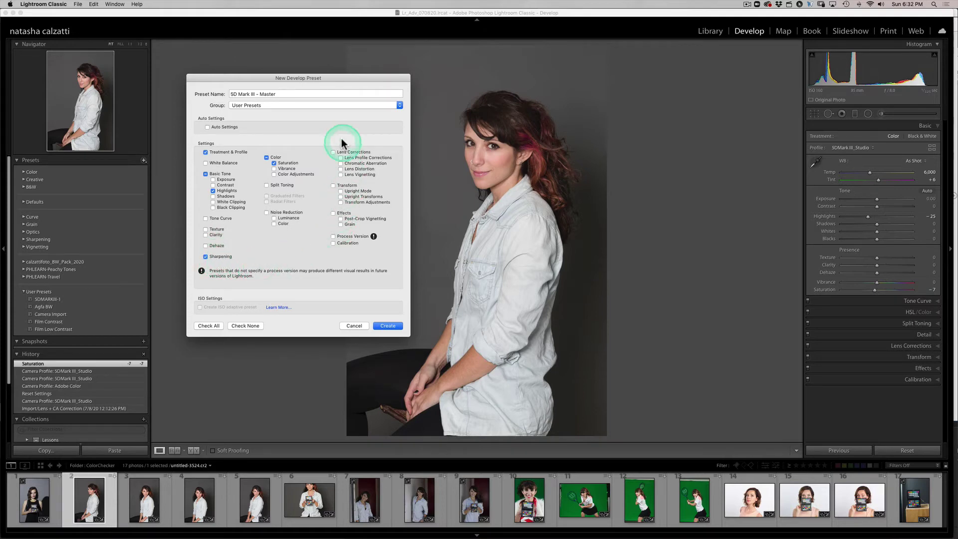
click(341, 158)
click(340, 163)
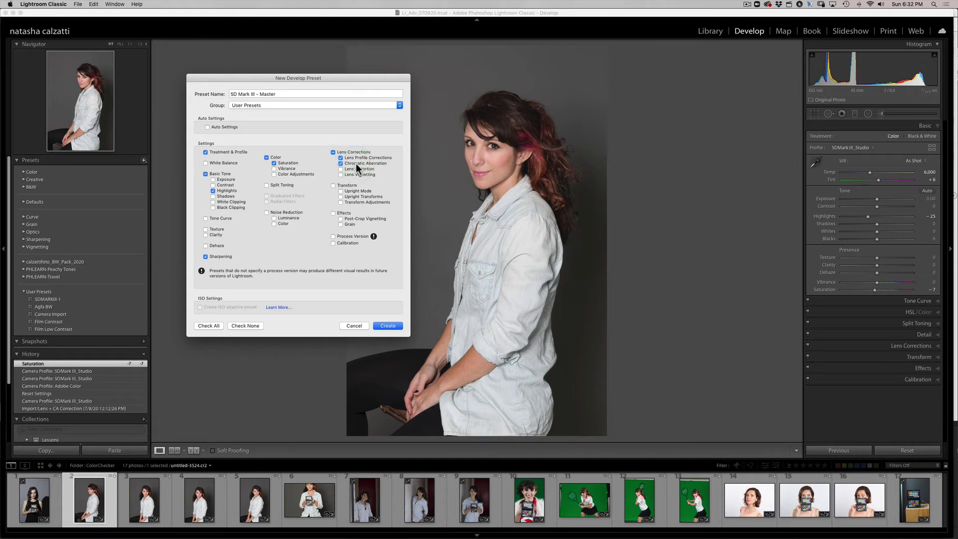
click(385, 327)
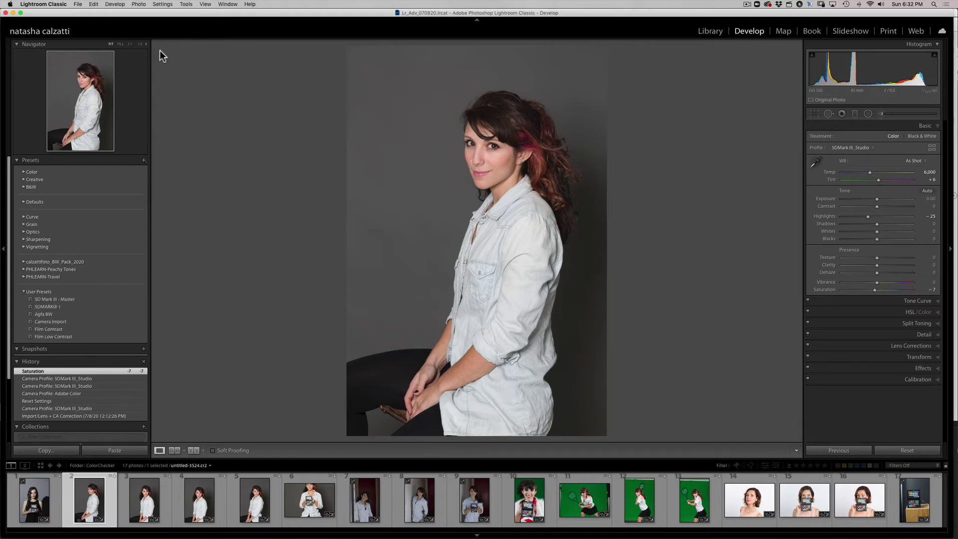
Open Lightroom Classic Preferences to view the Presets tab's raw defaults.
click(55, 5)
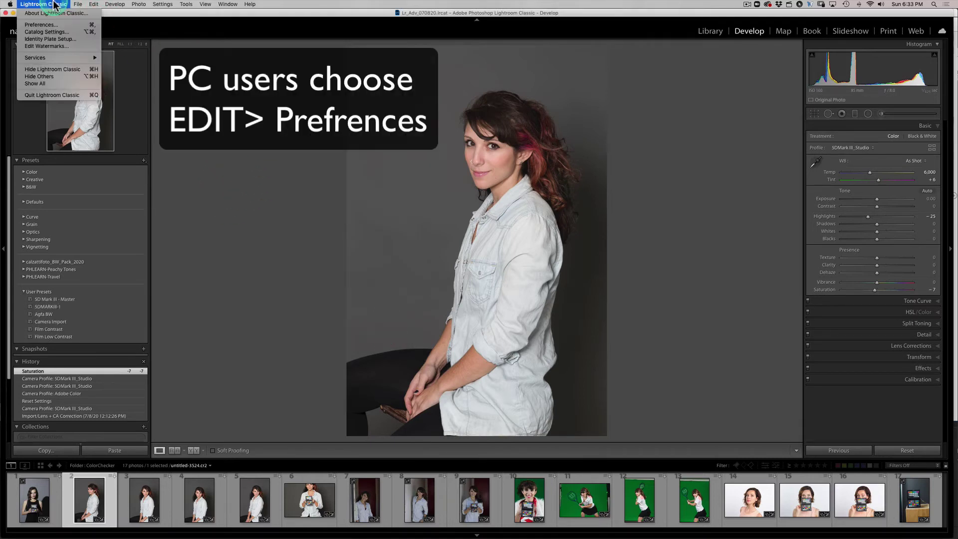
click(420, 238)
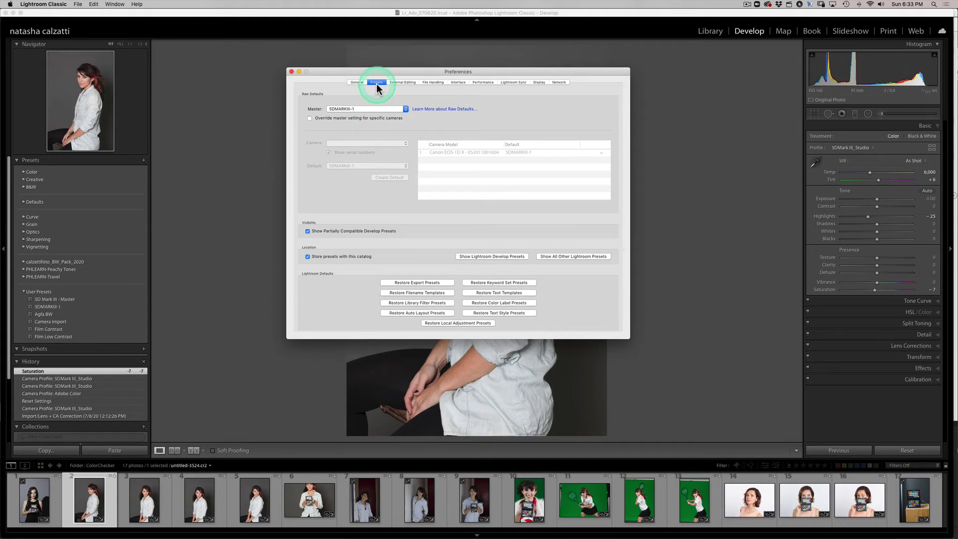
Set the Raw Defaults Master to User Presets > 5D Mark III - Master.
click(406, 109)
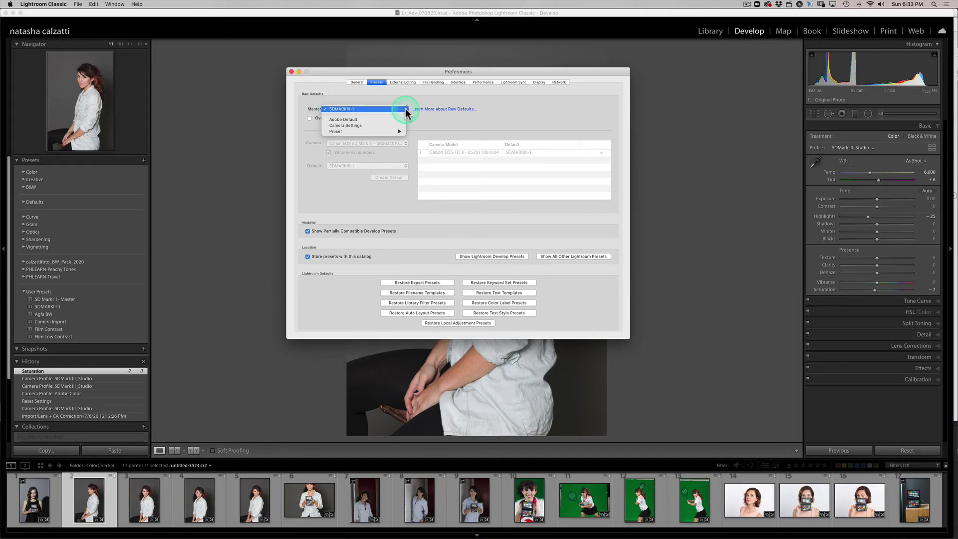
click(344, 109)
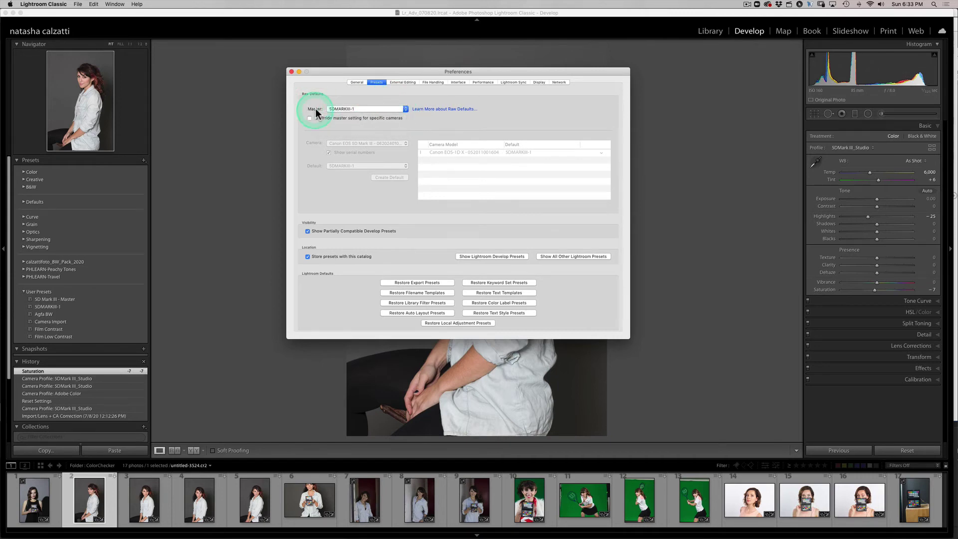
click(405, 110)
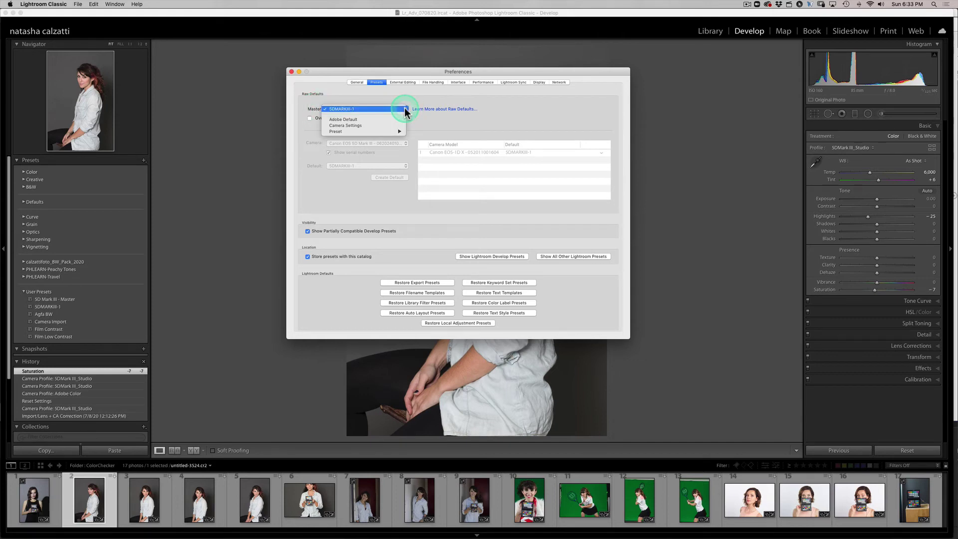
mouse_move(399, 133)
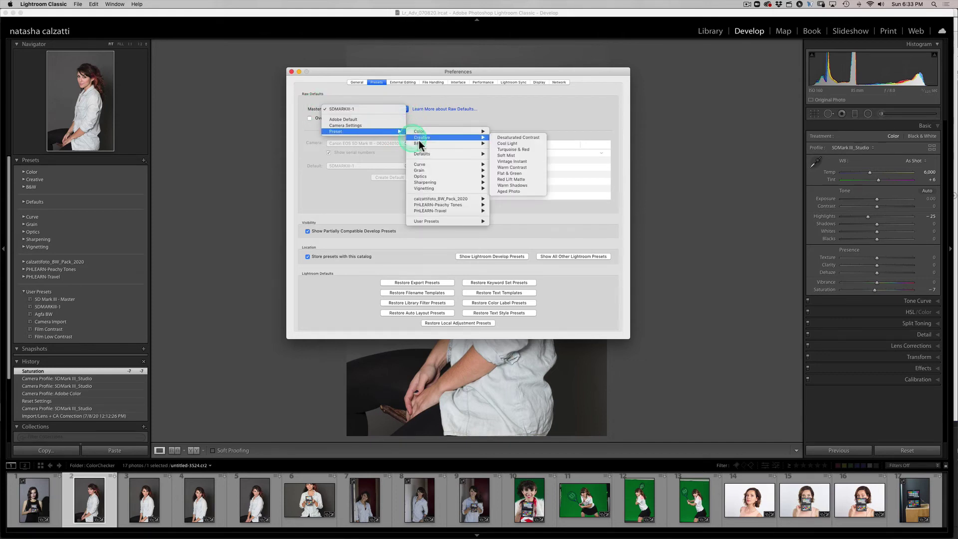
mouse_move(435, 221)
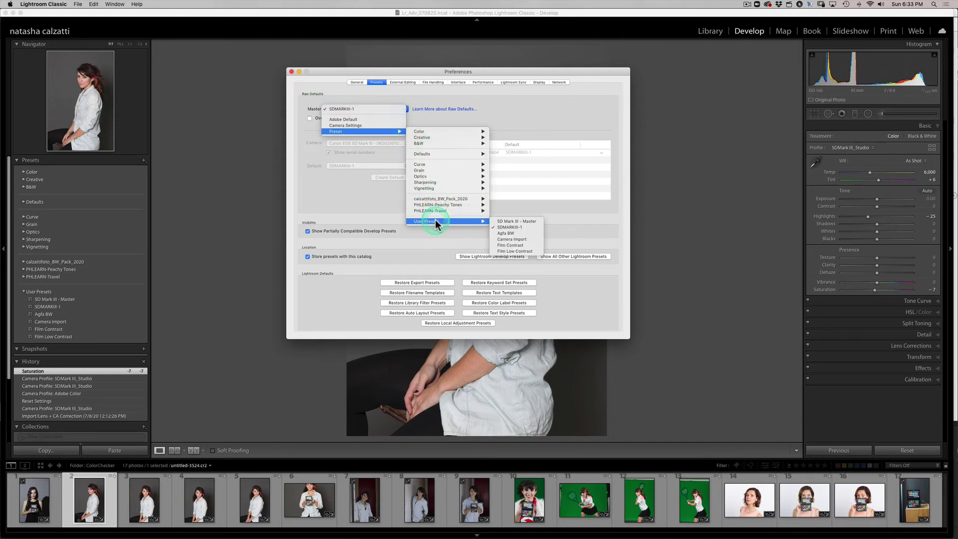
click(523, 221)
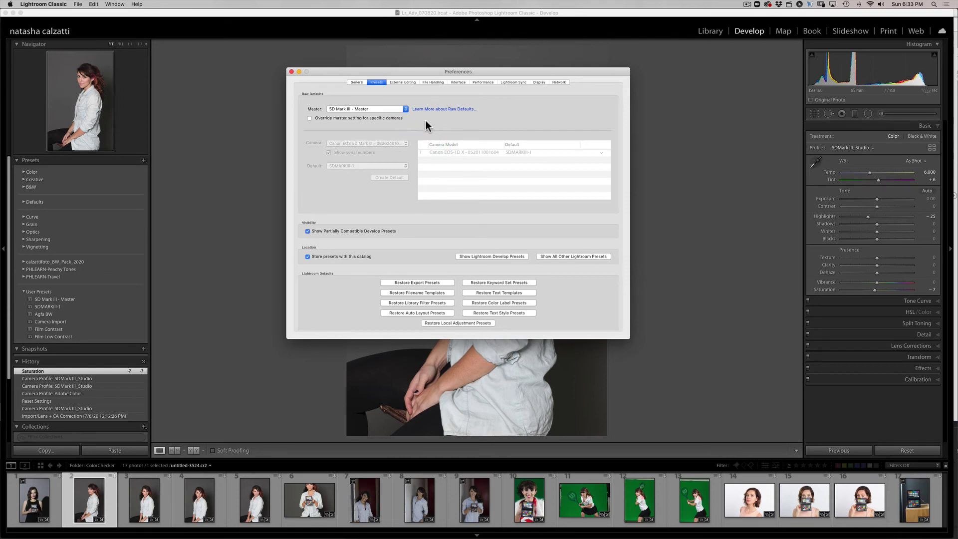
Close Preferences, select the ColorChecker portrait in the filmstrip, and reset it to raw defaults.
click(291, 71)
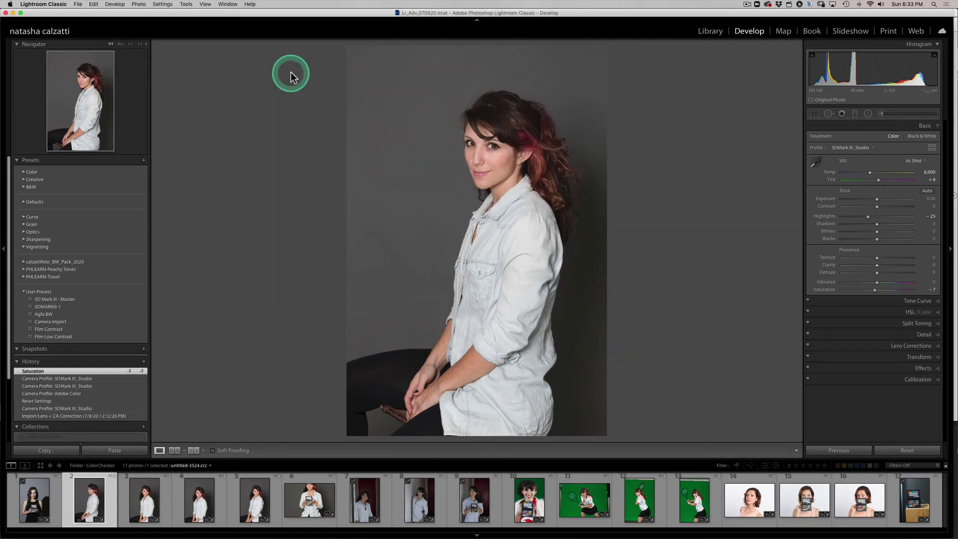
click(145, 494)
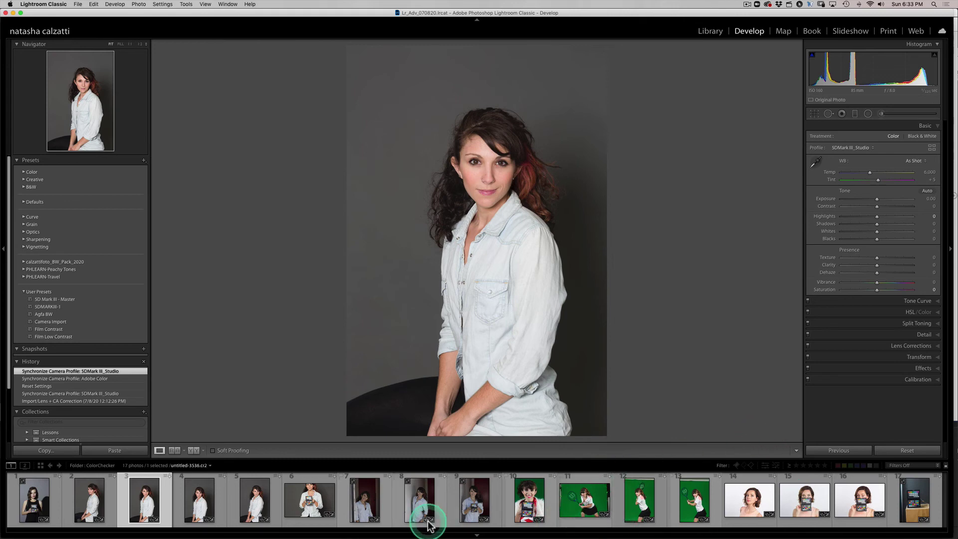
click(18, 502)
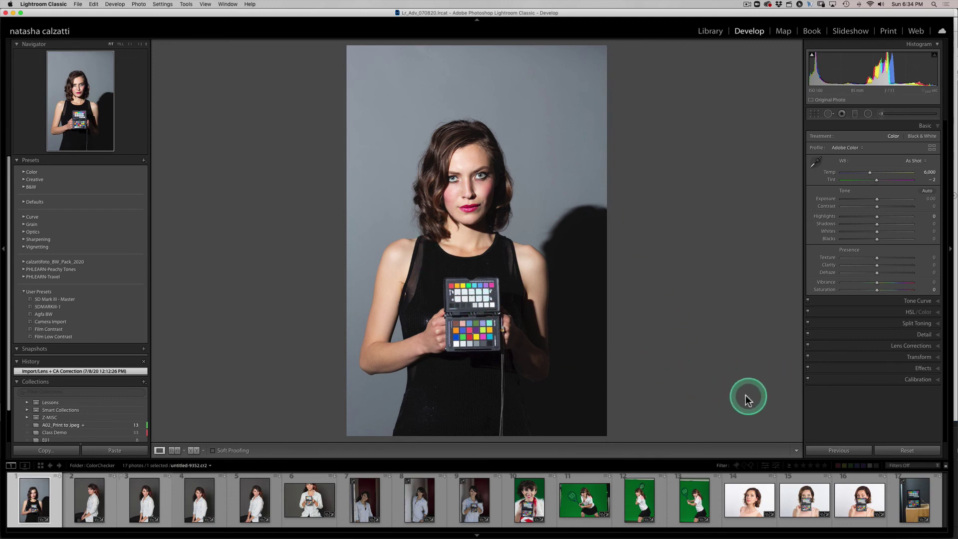
click(906, 450)
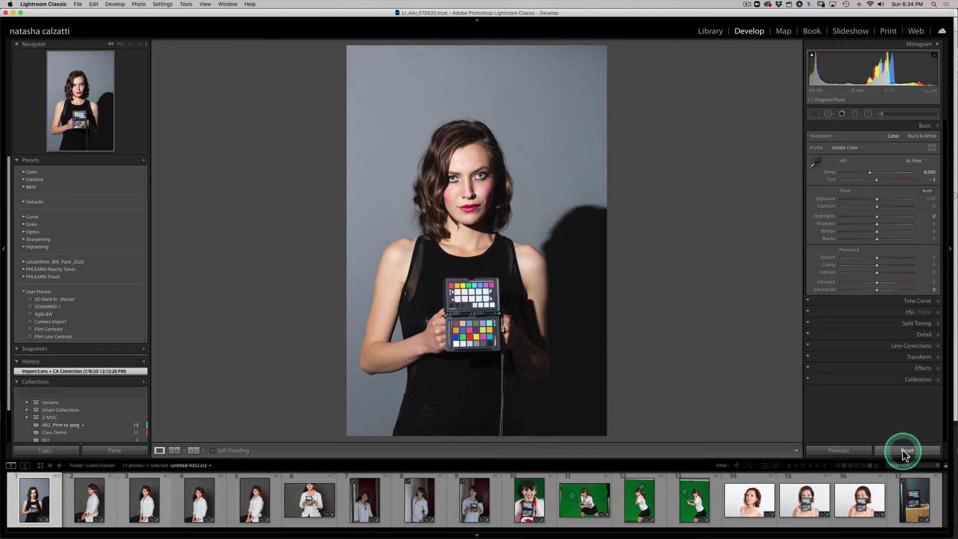